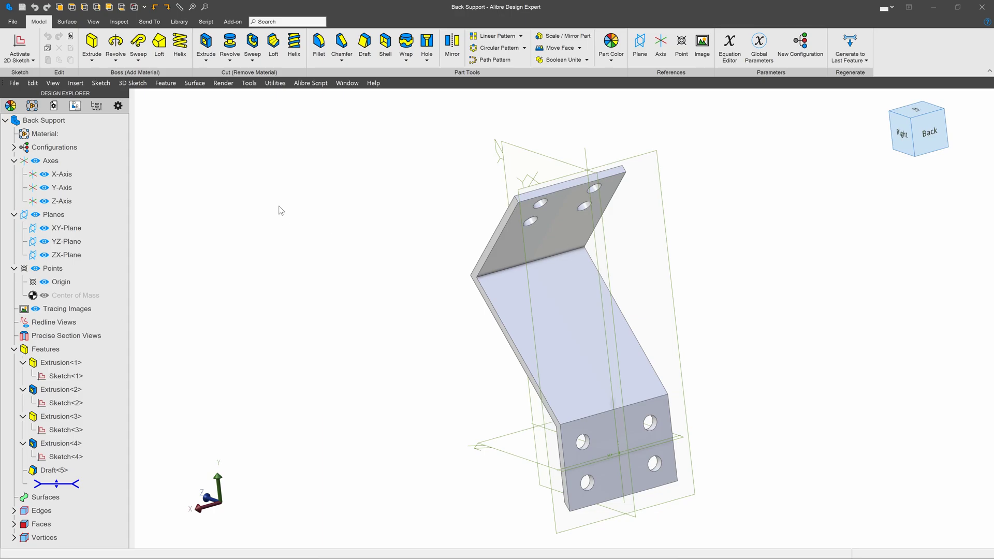
Start a new drawing of Back Support, accepting the default sheet properties and tag fields
{"action": "left_click", "coordinate": [150, 22]}
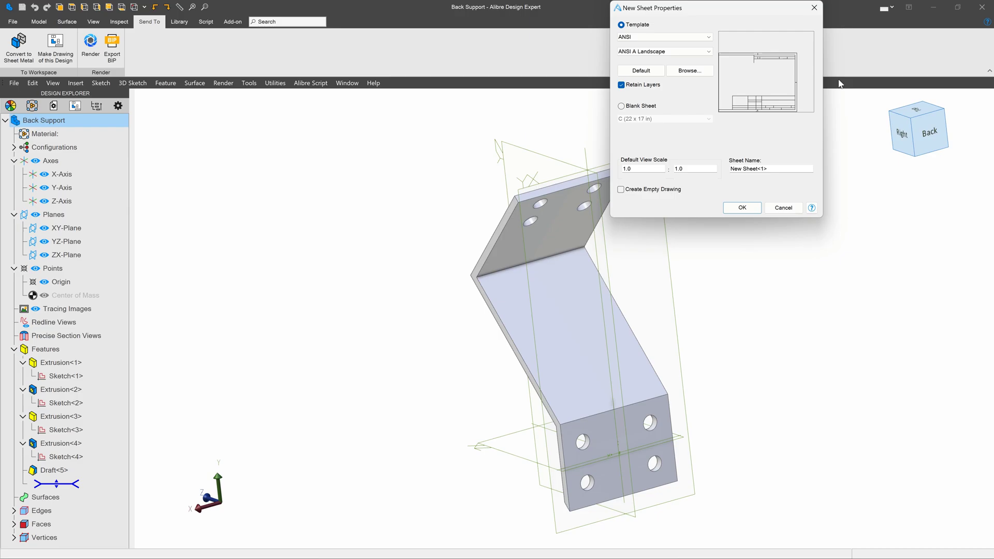
{"action": "left_click", "coordinate": [742, 207]}
{"action": "left_click", "coordinate": [775, 183]}
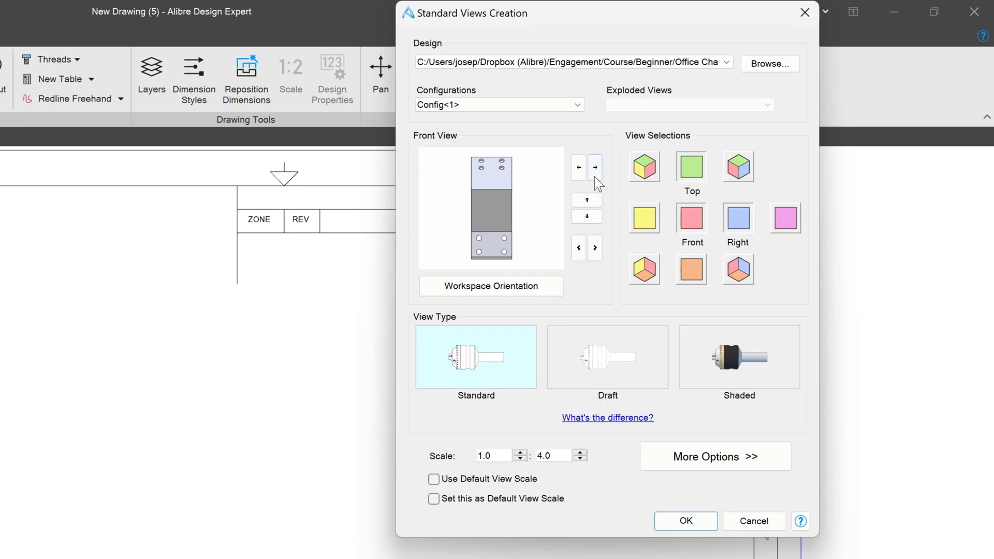
Rotate and flip the front view preview until it shows the bracket's bent side profile
{"action": "left_click", "coordinate": [595, 174]}
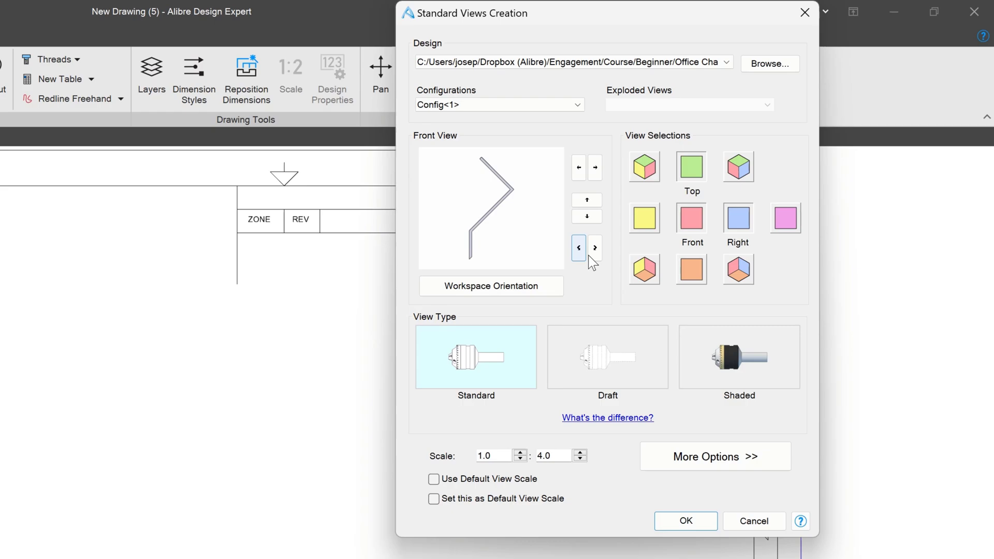
{"action": "left_click", "coordinate": [594, 249]}
{"action": "left_click", "coordinate": [595, 249]}
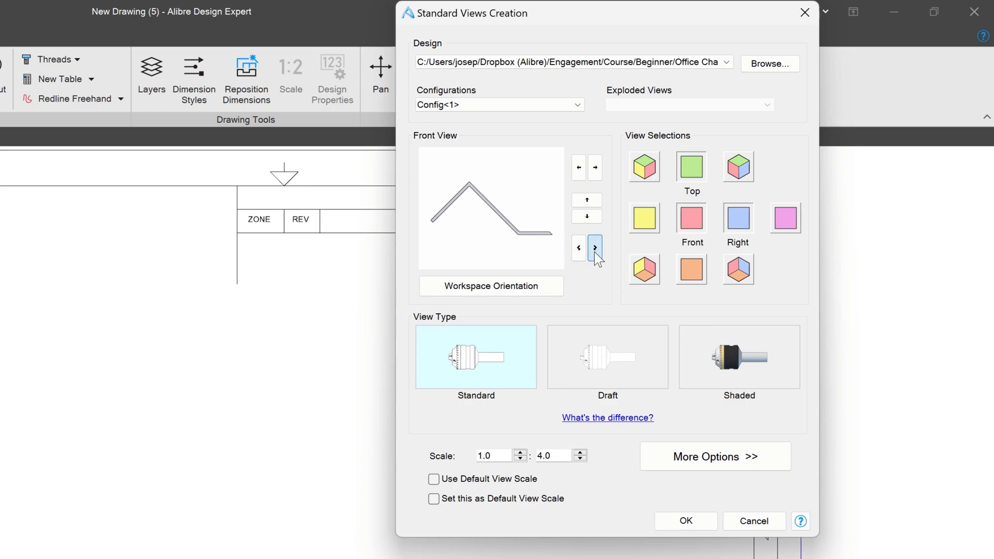
{"action": "left_click", "coordinate": [594, 249]}
{"action": "left_click", "coordinate": [594, 249]}
{"action": "left_click", "coordinate": [594, 250]}
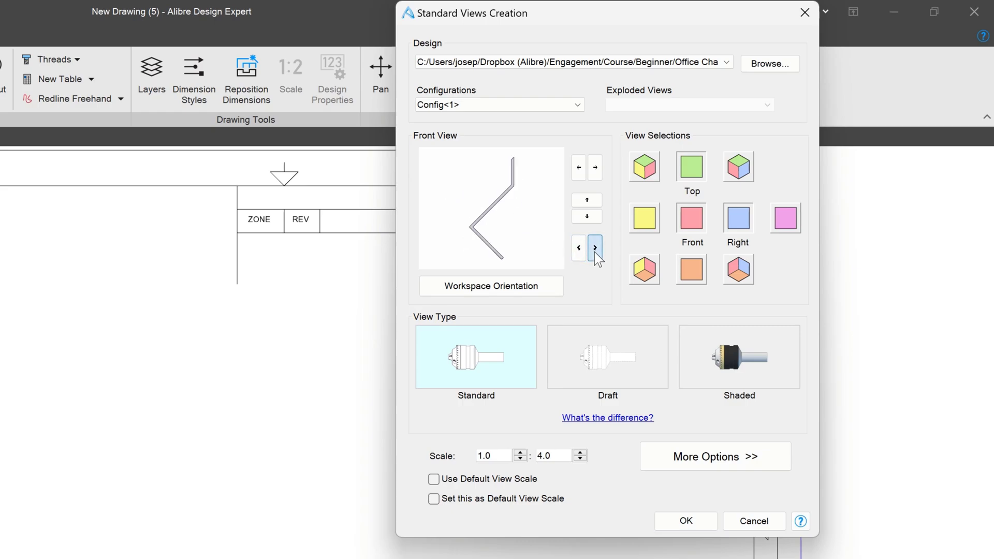
{"action": "left_click", "coordinate": [594, 249]}
{"action": "left_click", "coordinate": [594, 249]}
{"action": "left_click", "coordinate": [594, 250]}
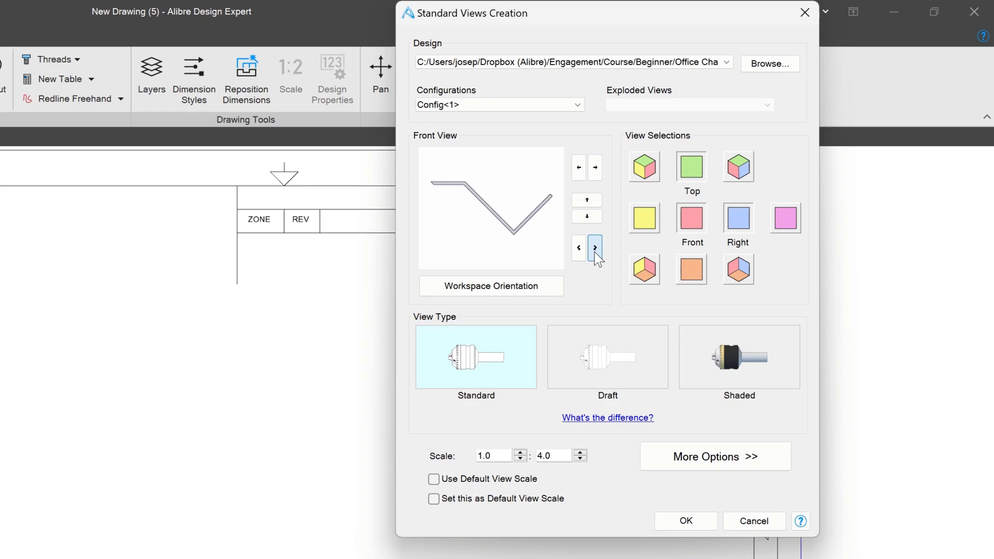
{"action": "left_click", "coordinate": [588, 201]}
{"action": "left_click", "coordinate": [588, 201]}
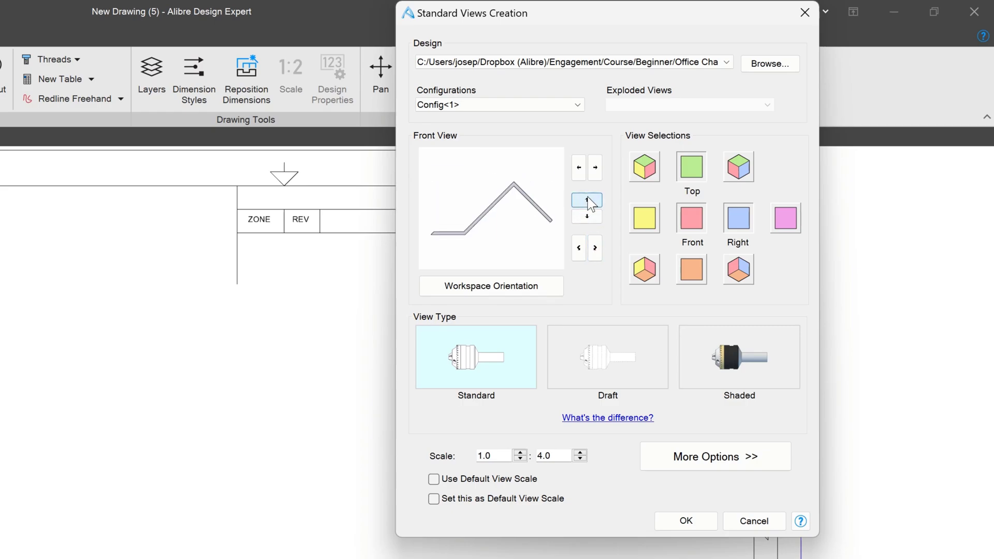
{"action": "left_click", "coordinate": [595, 167]}
{"action": "left_click", "coordinate": [595, 168]}
{"action": "left_click", "coordinate": [579, 247]}
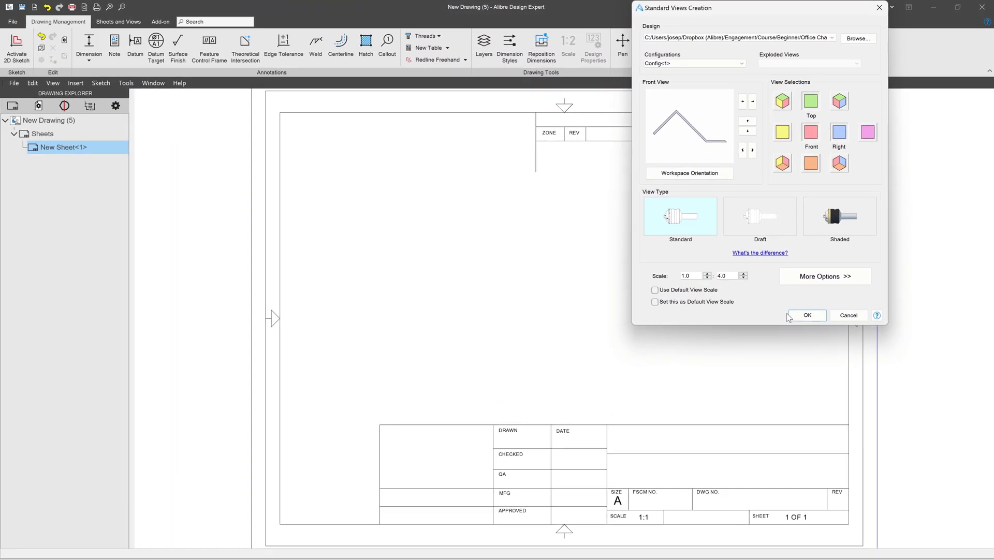
Place the three standard views and add an auxiliary view from one slanted edge at lower left
{"action": "left_click", "coordinate": [684, 521]}
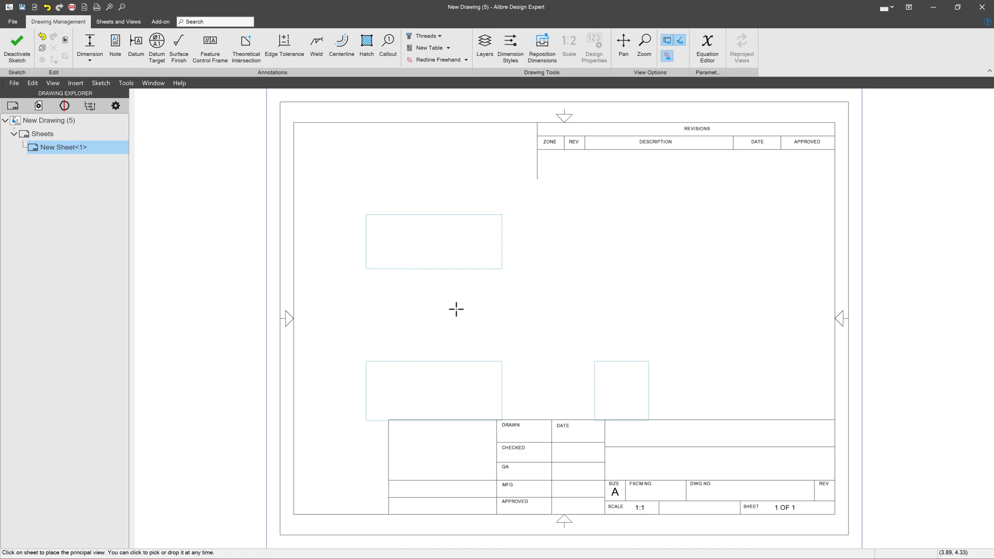
{"action": "left_click", "coordinate": [512, 262]}
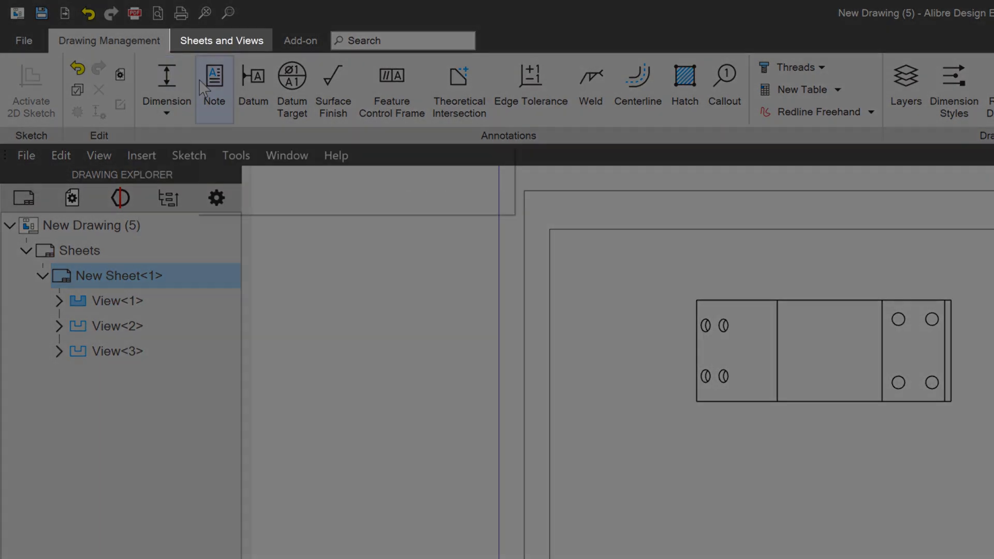
{"action": "left_click", "coordinate": [201, 40]}
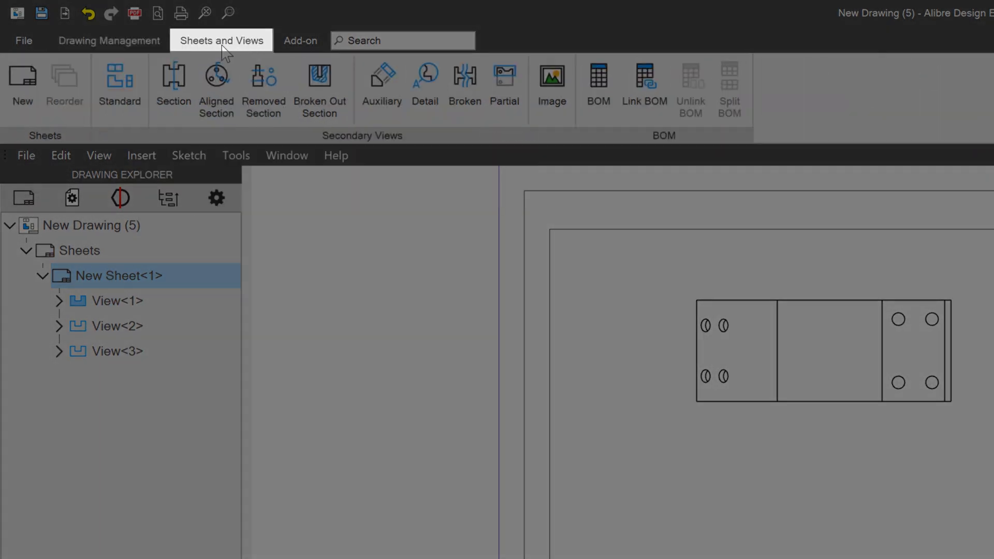
{"action": "left_click", "coordinate": [381, 78]}
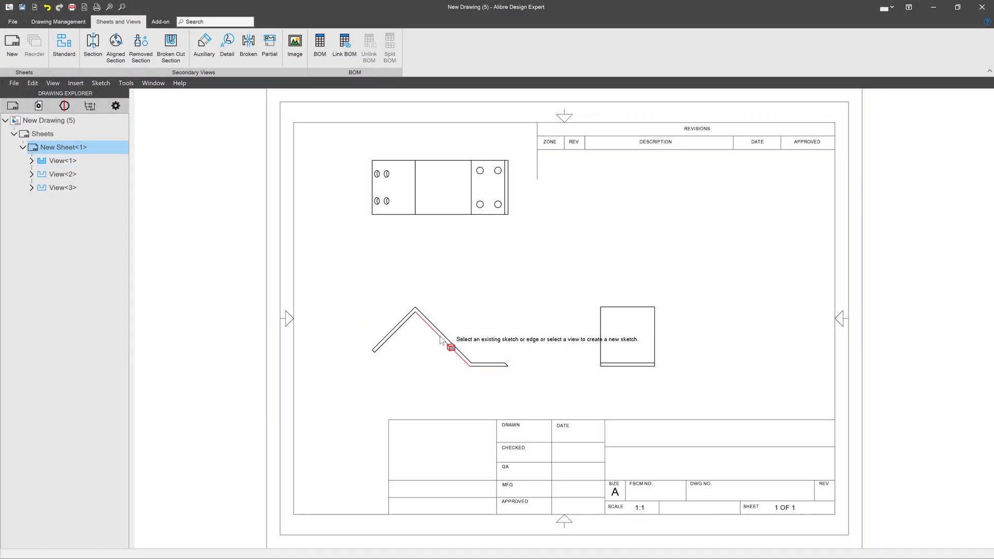
{"action": "left_click", "coordinate": [440, 340]}
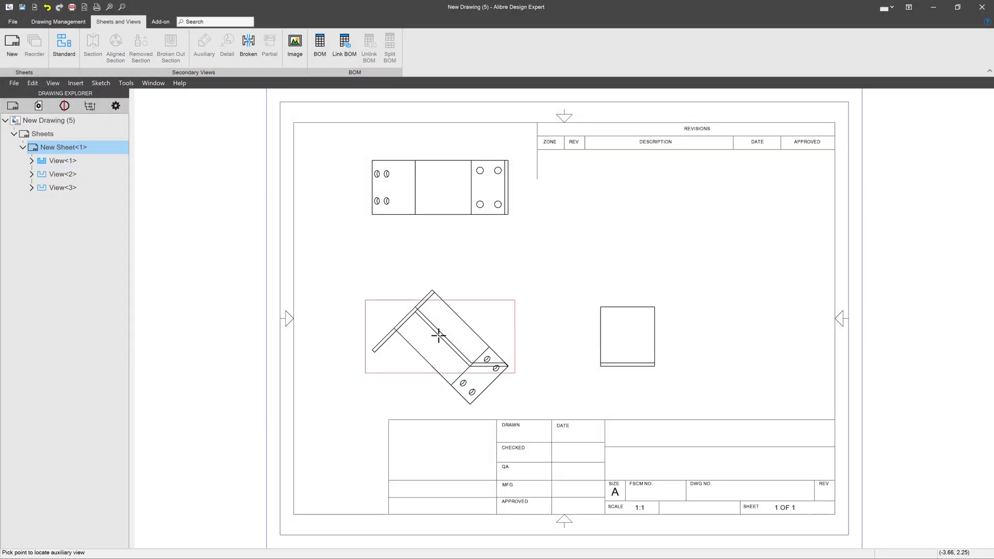
{"action": "left_click", "coordinate": [269, 382]}
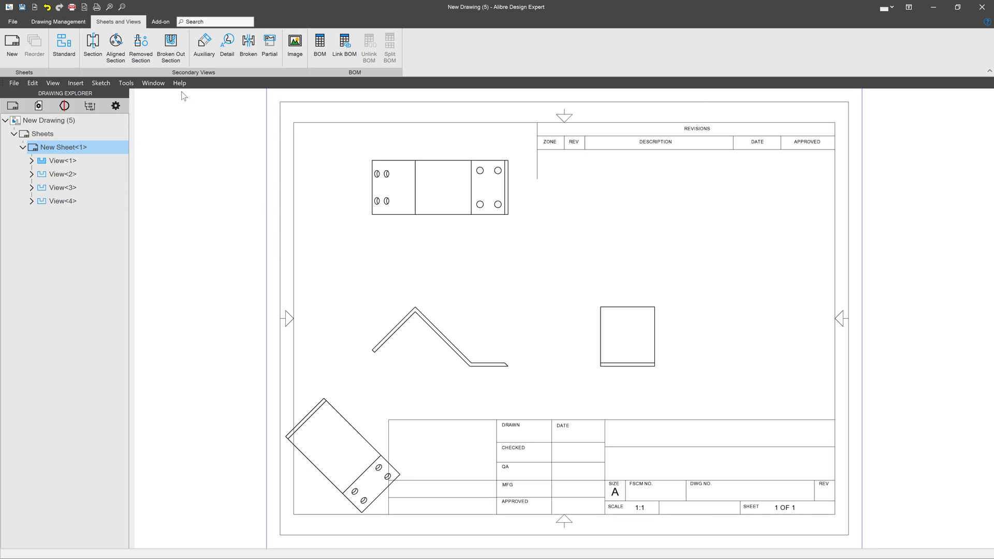
Add a second auxiliary view from the other slanted edge at upper left, then close the drawing
{"action": "left_click", "coordinate": [202, 43]}
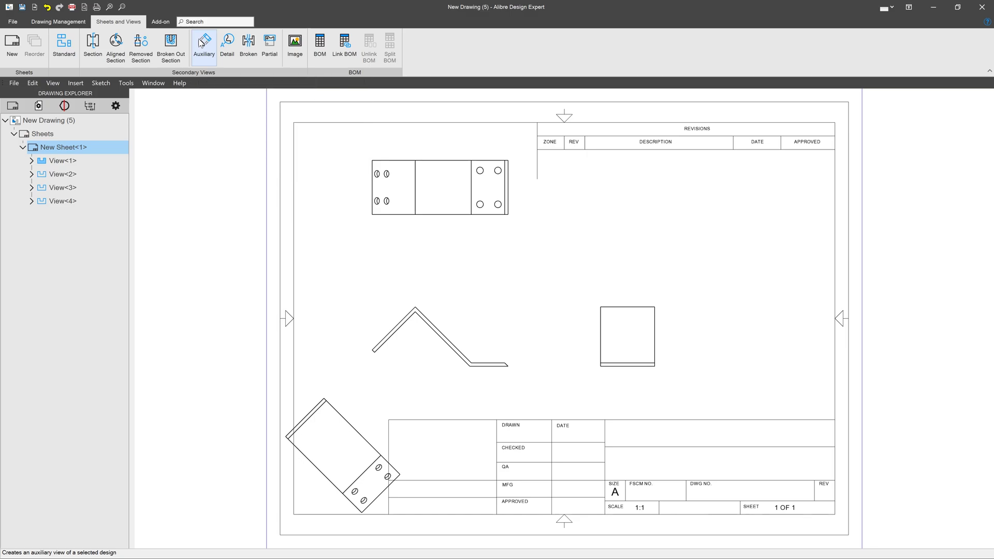
{"action": "left_click", "coordinate": [450, 345]}
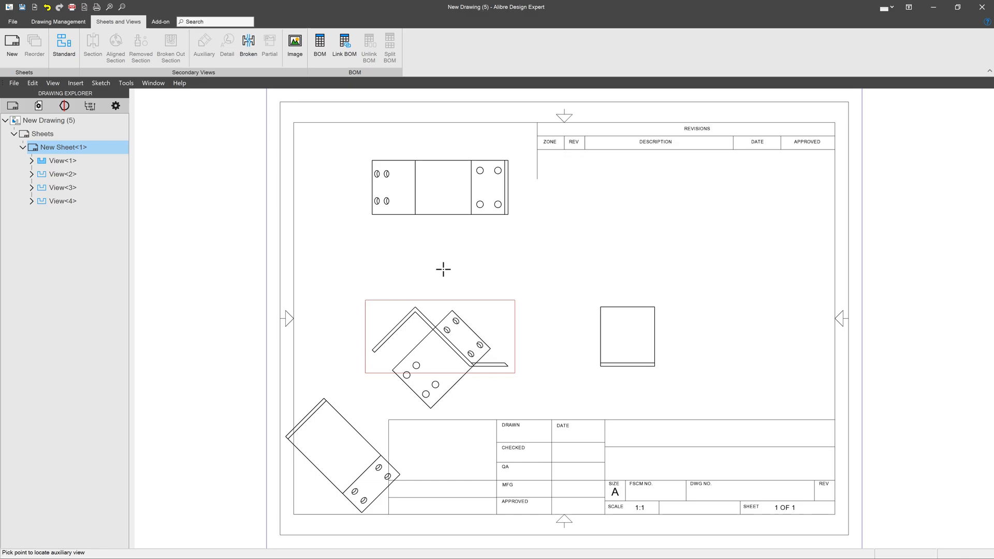
{"action": "left_click", "coordinate": [334, 256]}
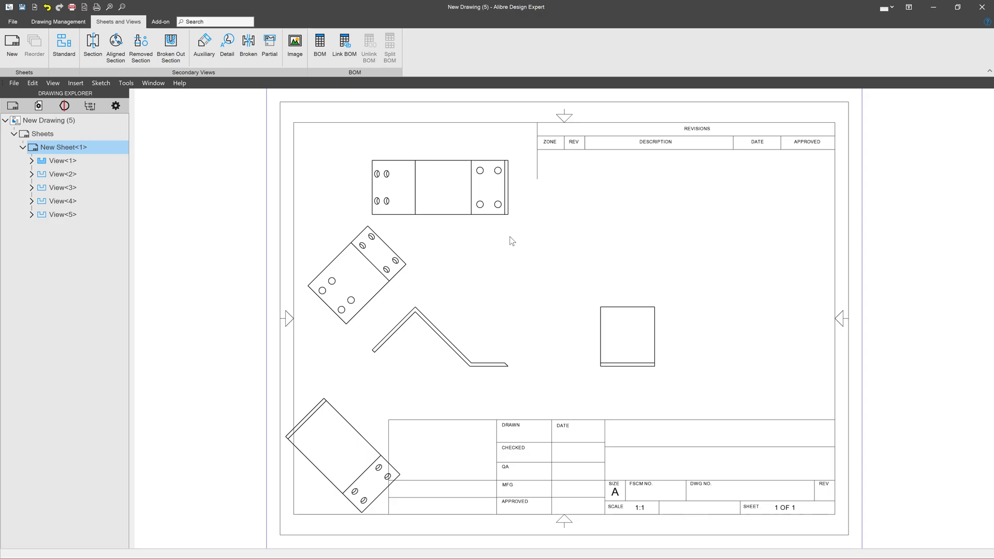
{"action": "left_click", "coordinate": [981, 6]}
Discard the drawing and orient the model normal to its angled face, lower holed face as bottom
{"action": "left_click", "coordinate": [505, 302]}
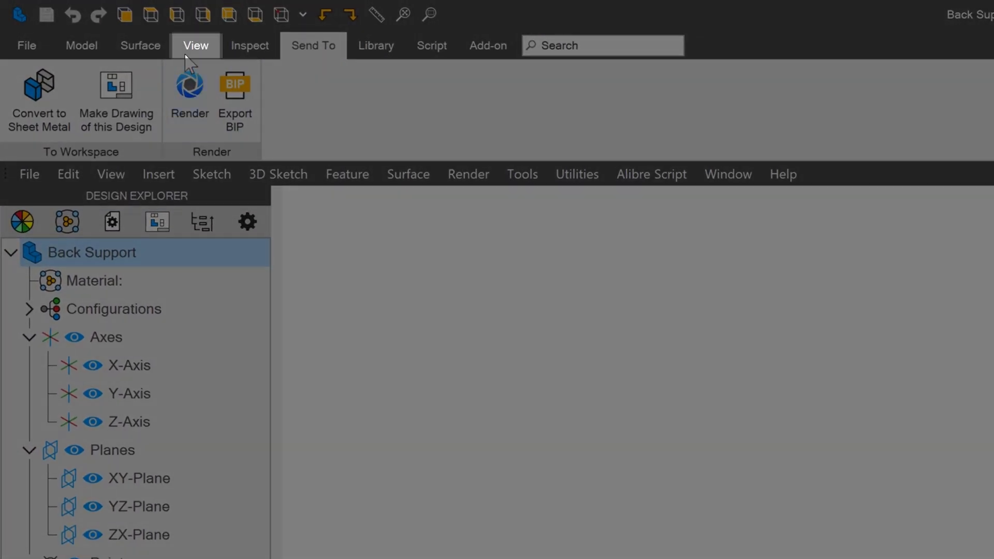
{"action": "left_click", "coordinate": [193, 48]}
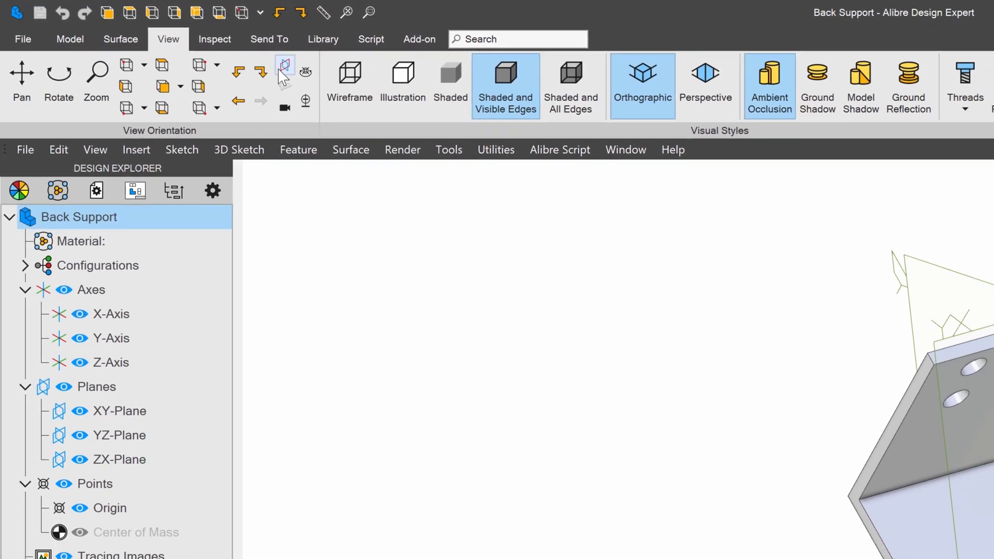
{"action": "left_click", "coordinate": [331, 78]}
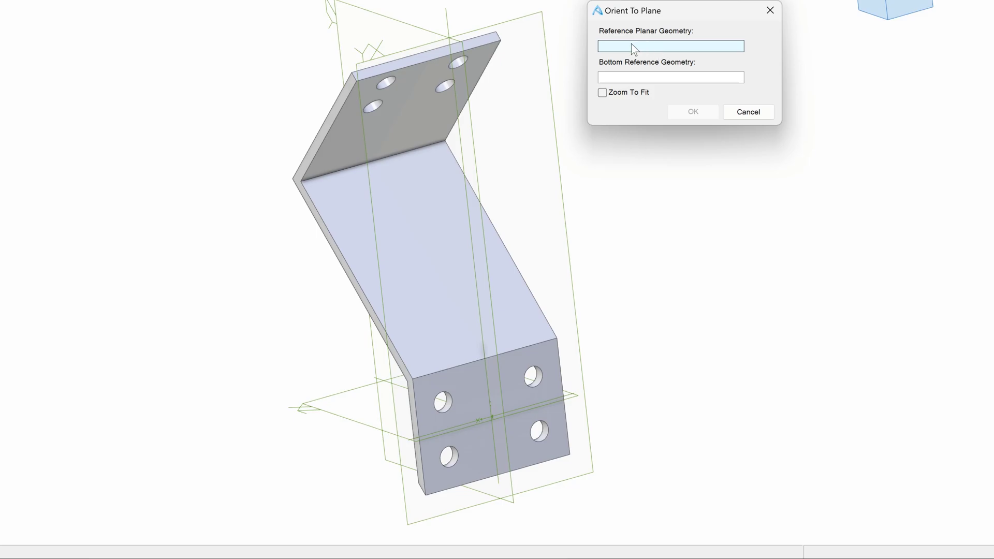
{"action": "left_click", "coordinate": [441, 226]}
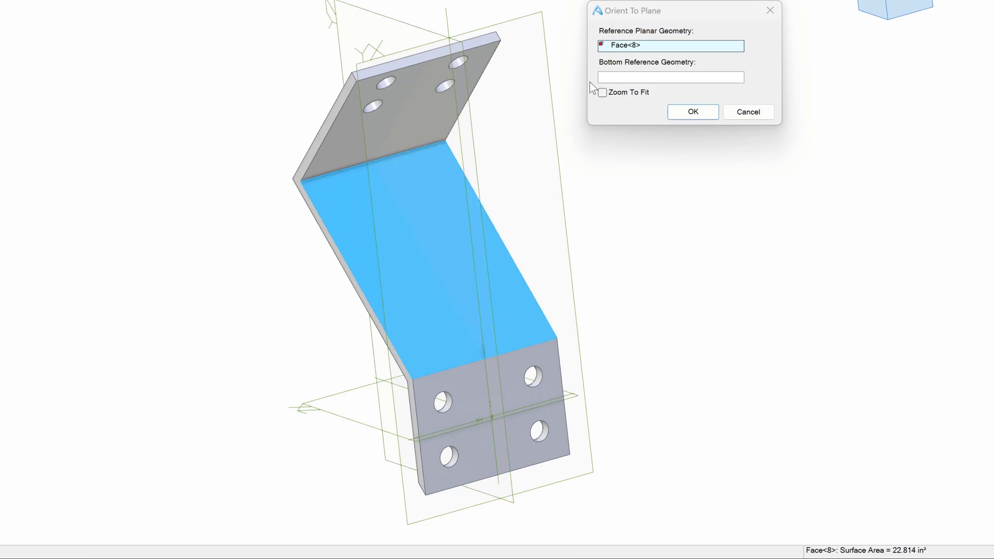
{"action": "left_click", "coordinate": [647, 80]}
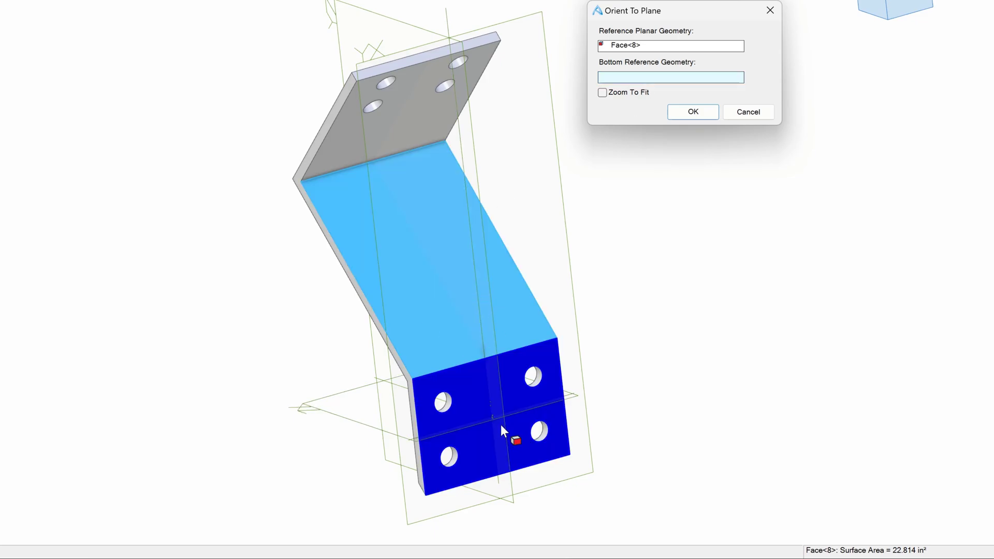
{"action": "left_click", "coordinate": [487, 440]}
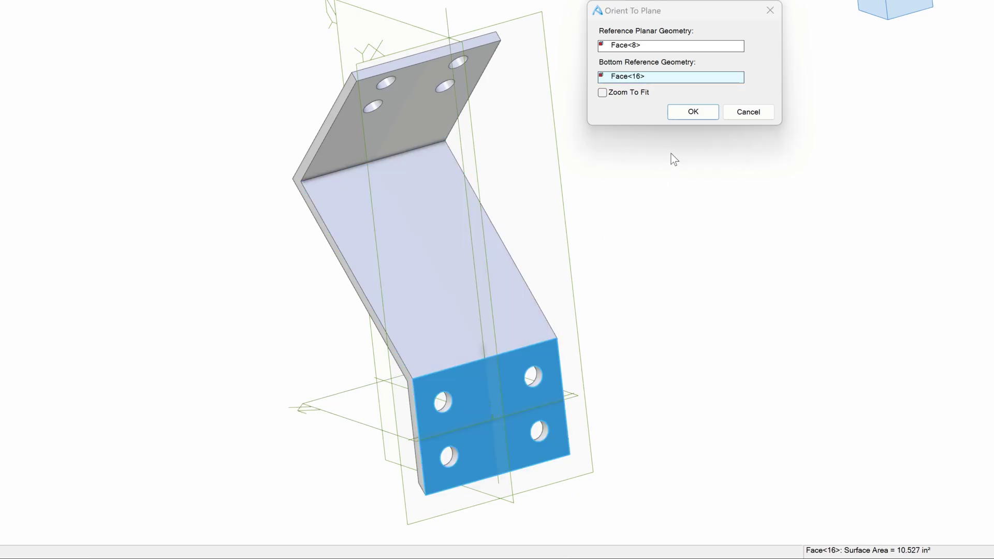
{"action": "left_click", "coordinate": [704, 114]}
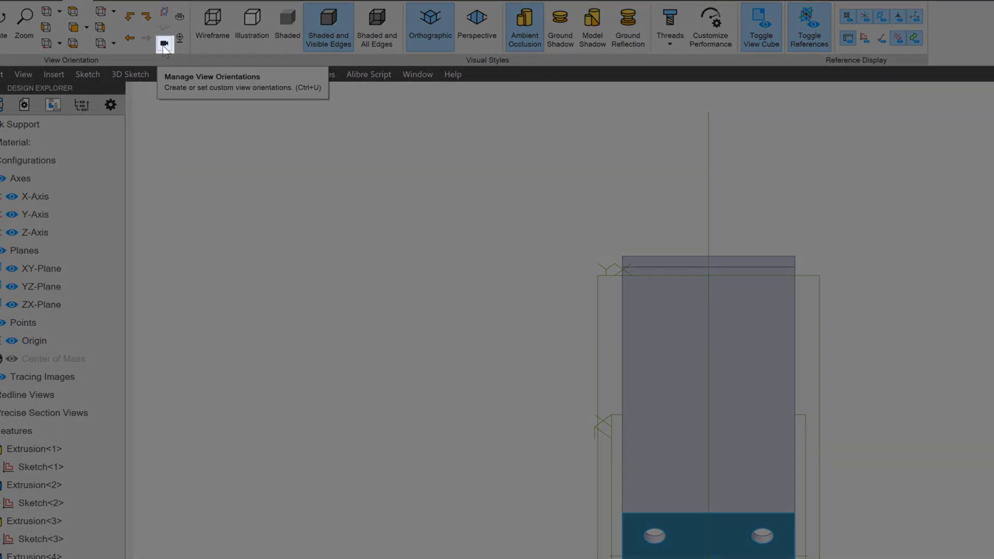
Save the current face-on view as a new orientation named 'Normal to Face'
{"action": "left_click", "coordinate": [164, 44]}
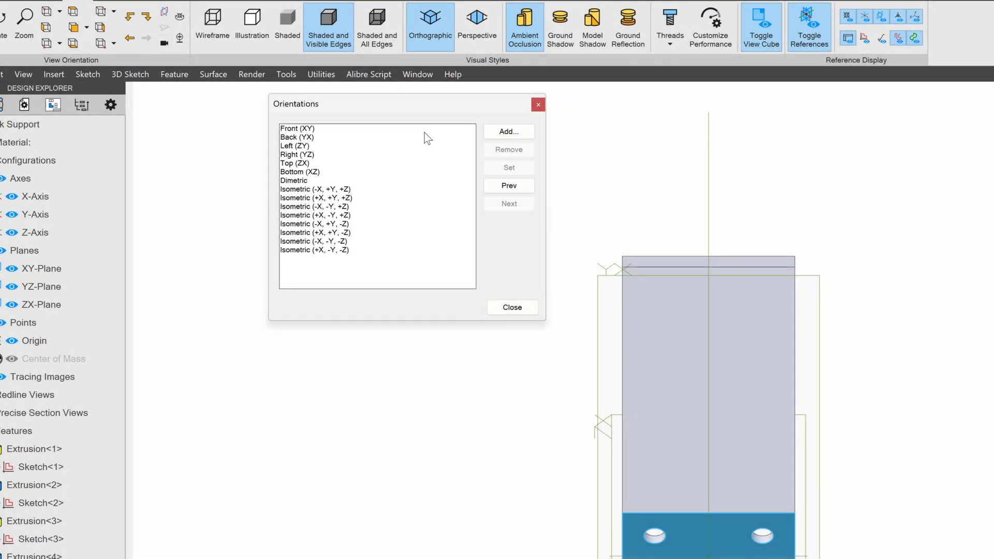
{"action": "left_click", "coordinate": [507, 132]}
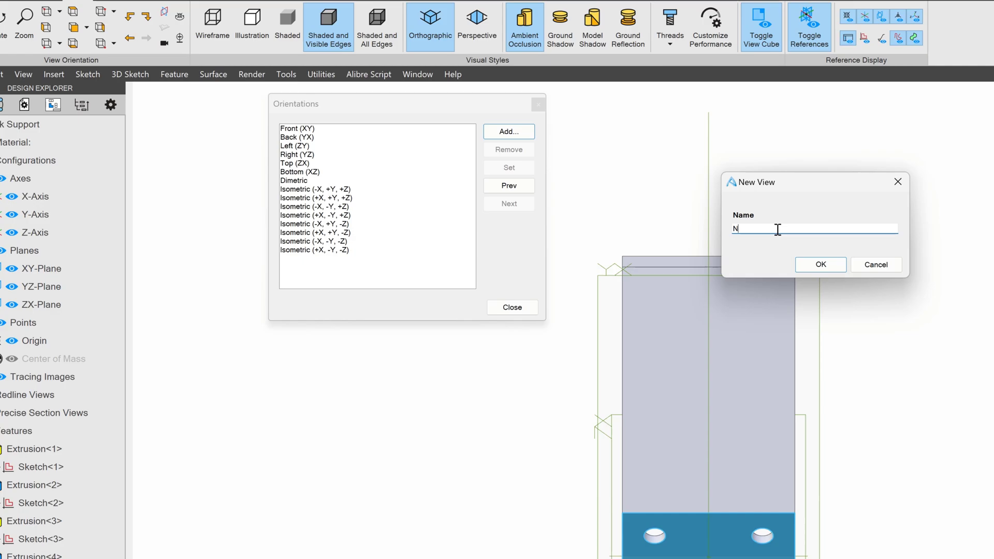
{"action": "type", "text": "Normal to Face"}
{"action": "key", "text": "Return"}
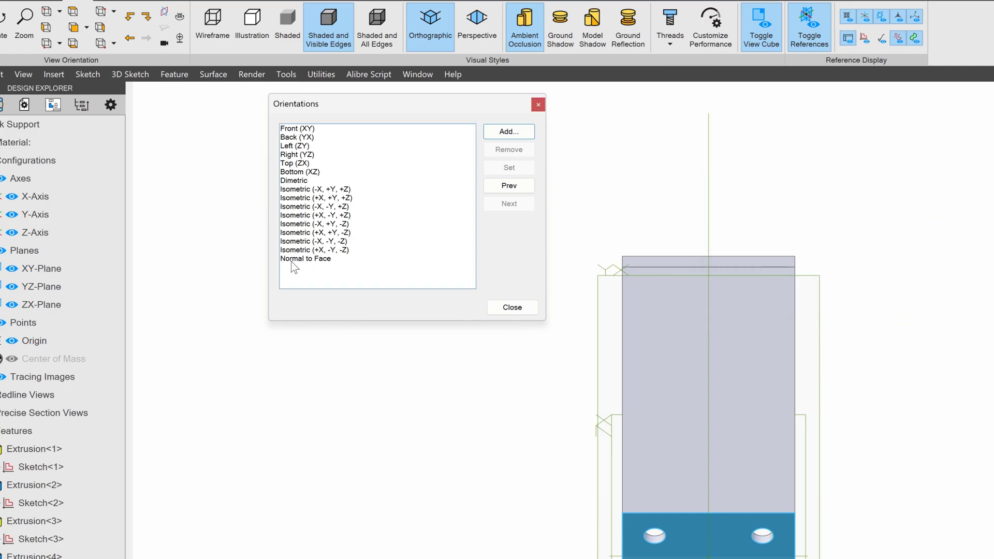
{"action": "left_click", "coordinate": [511, 308]}
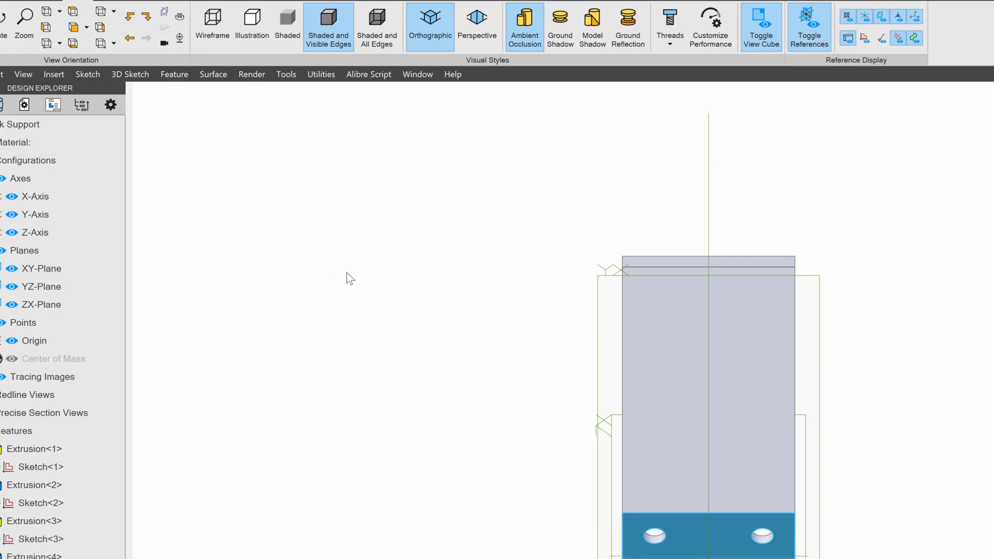
Orbit away, then restore the view using the saved Normal to Face orientation
{"action": "middle_click_drag", "start_coordinate": [466, 295], "coordinate": [486, 288]}
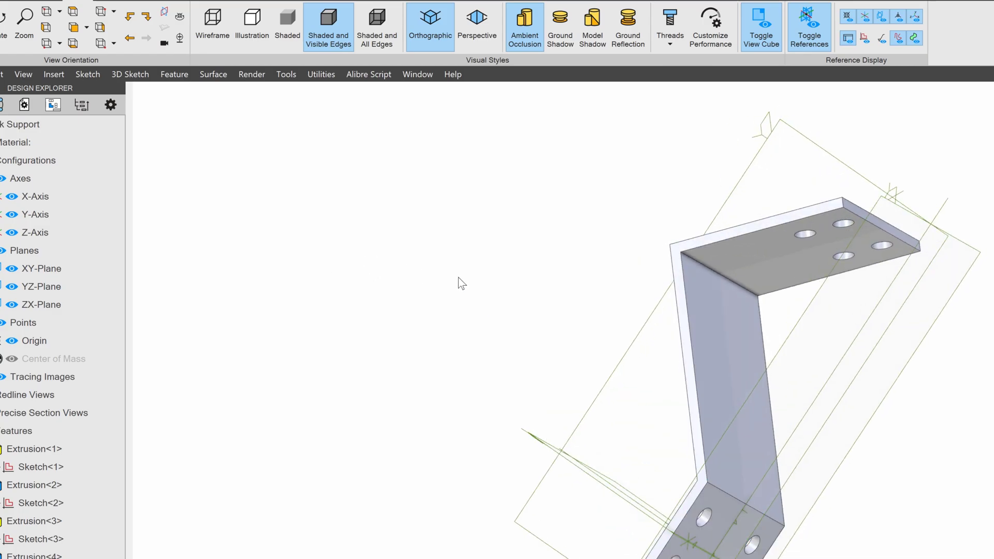
{"action": "left_click", "coordinate": [165, 44]}
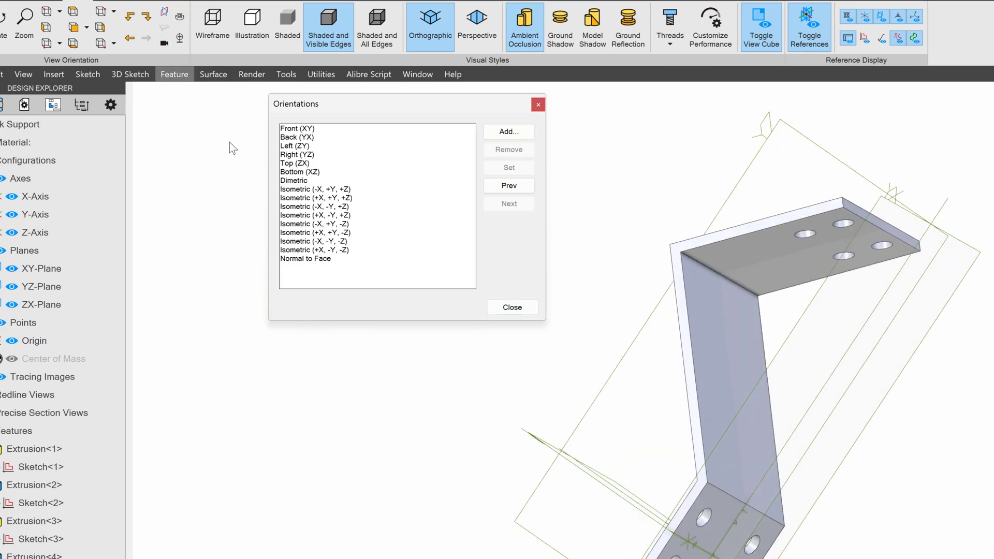
{"action": "left_click", "coordinate": [303, 259]}
{"action": "left_click", "coordinate": [519, 168]}
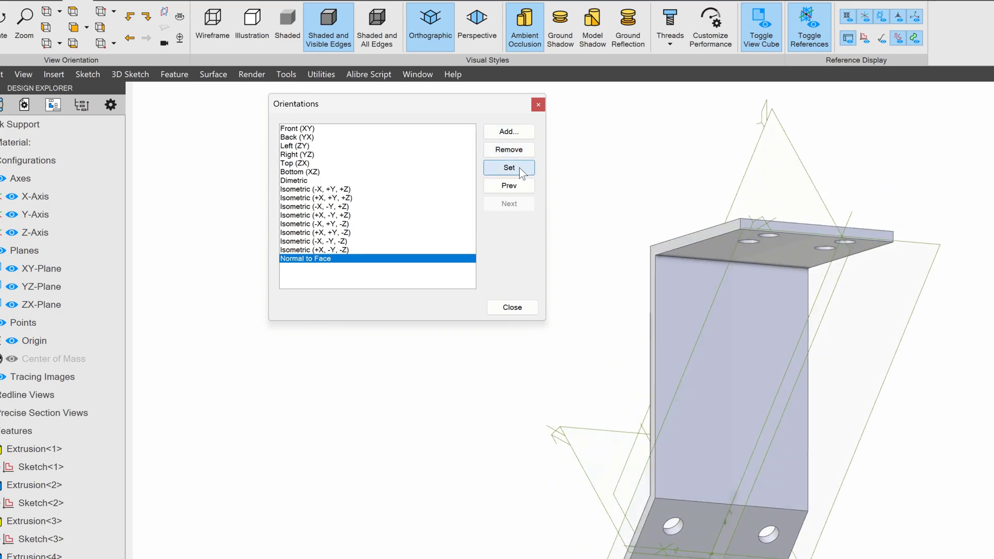
{"action": "left_click", "coordinate": [513, 309]}
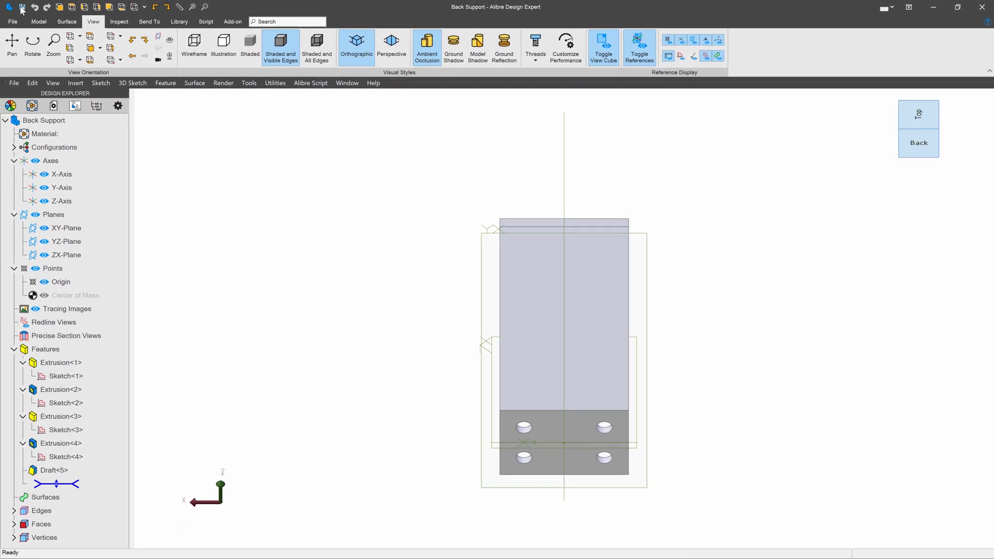
Save the part and start a new drawing of it on an ANSI A landscape sheet
{"action": "left_click", "coordinate": [22, 8]}
{"action": "left_click", "coordinate": [149, 23]}
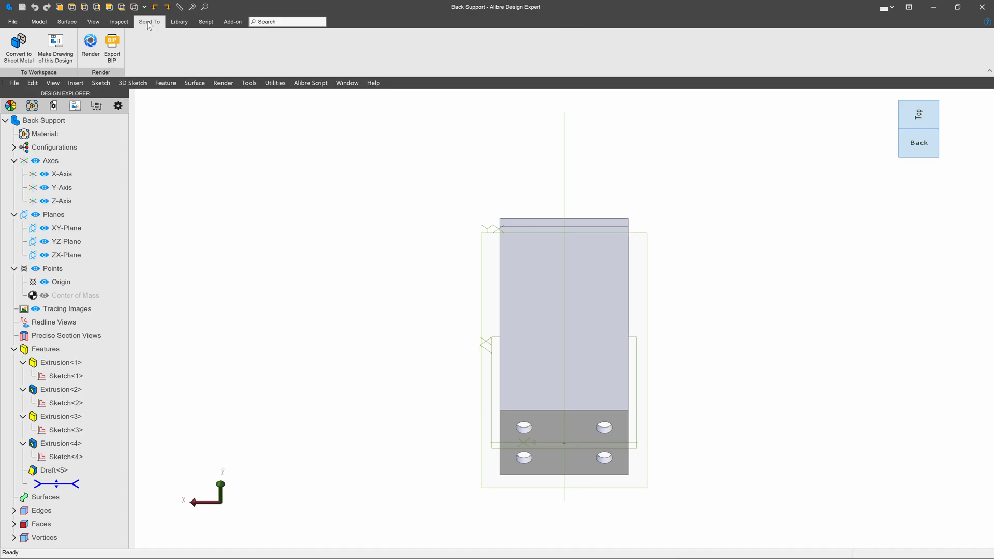
{"action": "left_click", "coordinate": [55, 47]}
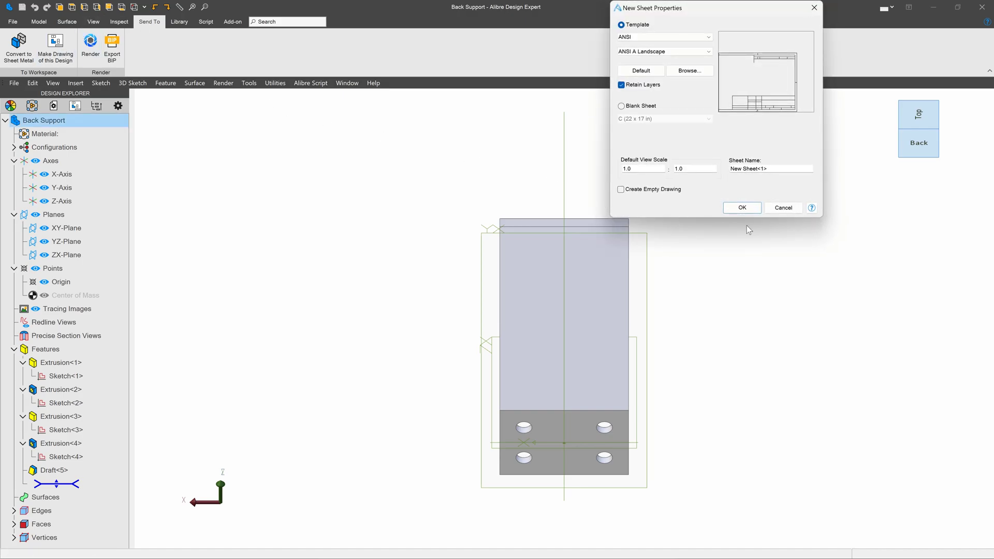
{"action": "left_click", "coordinate": [742, 208]}
{"action": "left_click", "coordinate": [780, 181]}
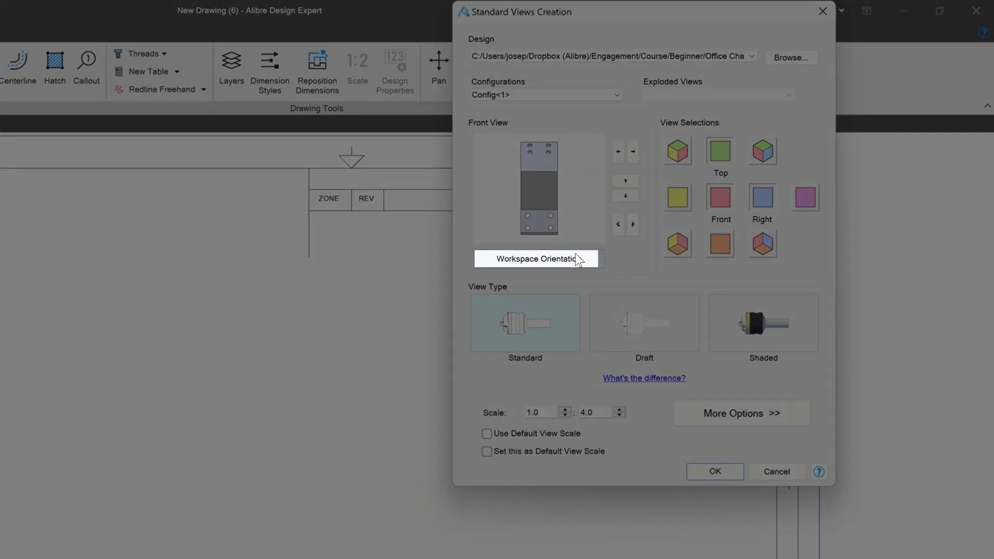
Set the front view to the Normal to Face orientation, rotate it, and create the three views
{"action": "left_click", "coordinate": [572, 257]}
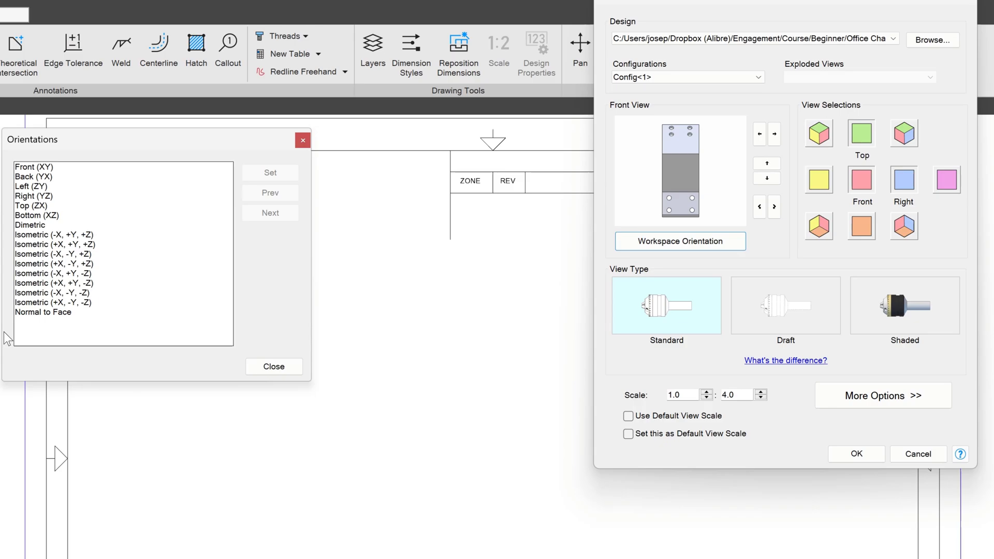
{"action": "left_click", "coordinate": [42, 313]}
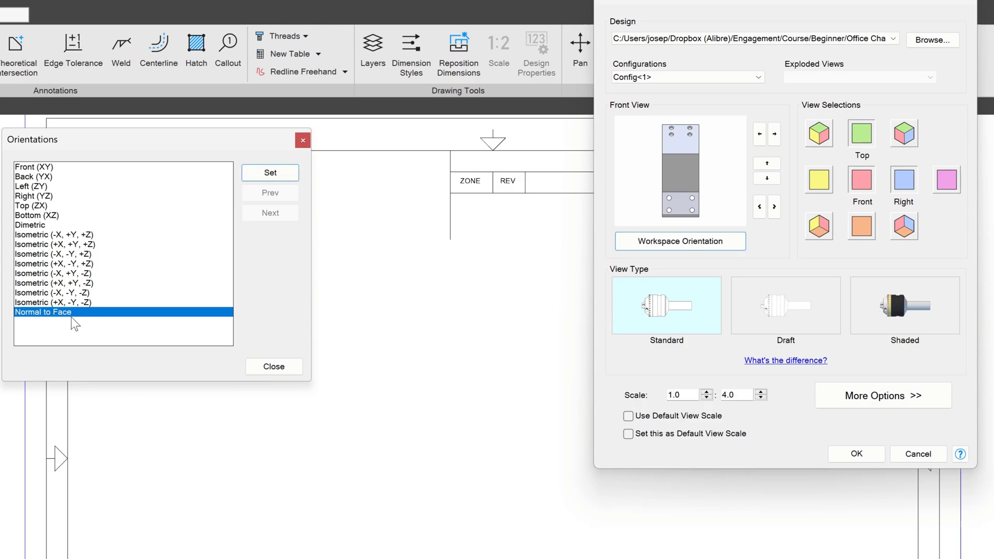
{"action": "left_click", "coordinate": [270, 173]}
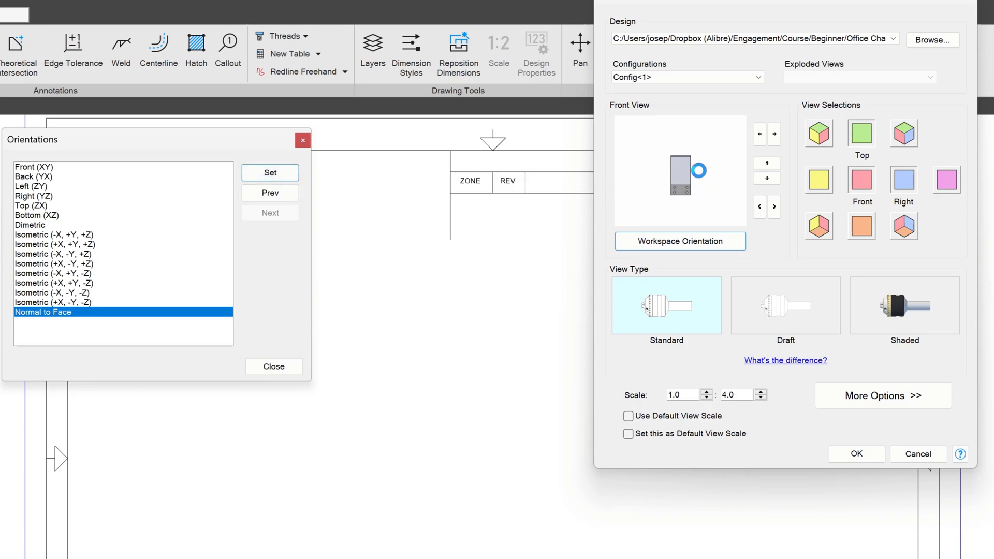
{"action": "left_click", "coordinate": [303, 140]}
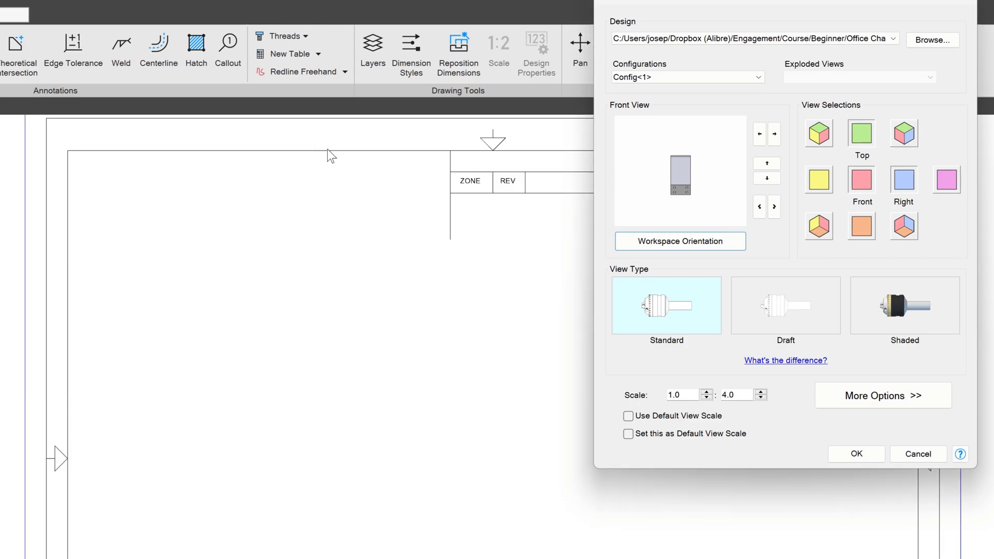
{"action": "left_click", "coordinate": [758, 207]}
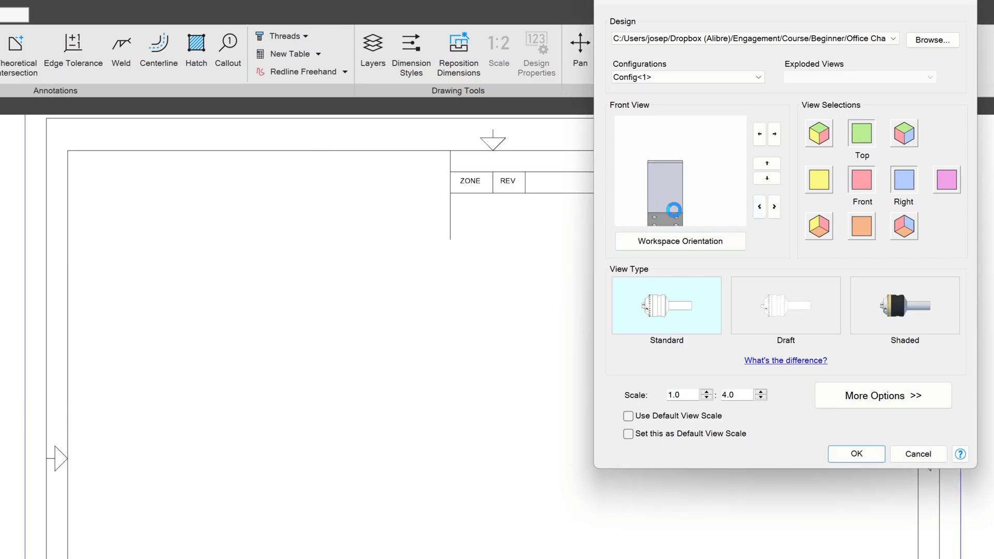
{"action": "left_click", "coordinate": [857, 453]}
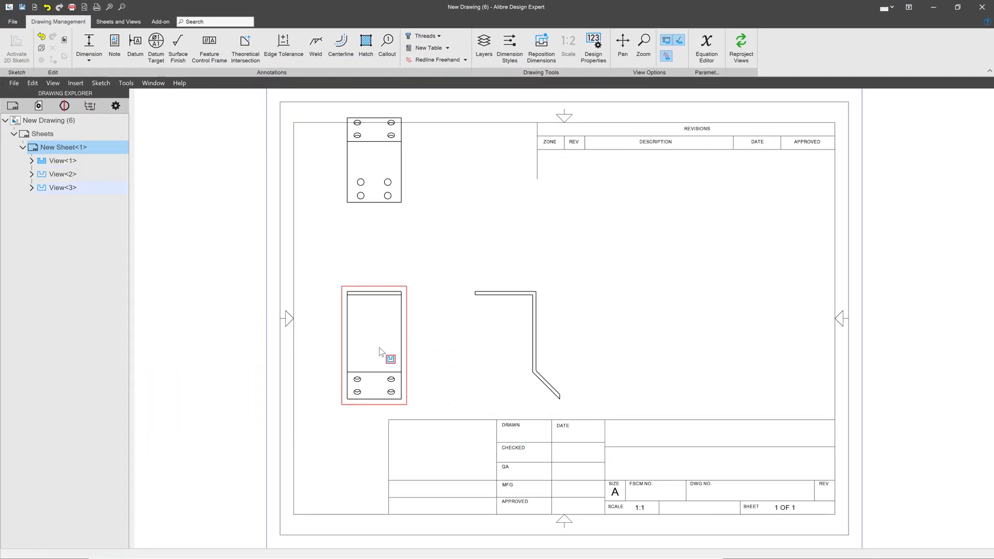
{"action": "scroll", "coordinate": [587, 439], "scroll_direction": "down", "scroll_amount": 2}
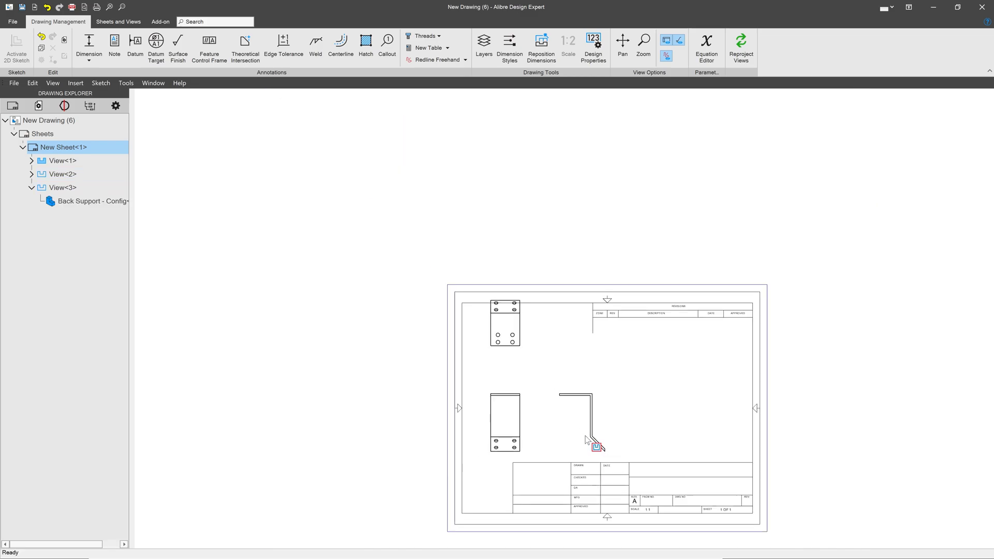
{"action": "scroll", "coordinate": [709, 450], "scroll_direction": "up", "scroll_amount": 1}
{"action": "scroll", "coordinate": [710, 450], "scroll_direction": "up", "scroll_amount": 1}
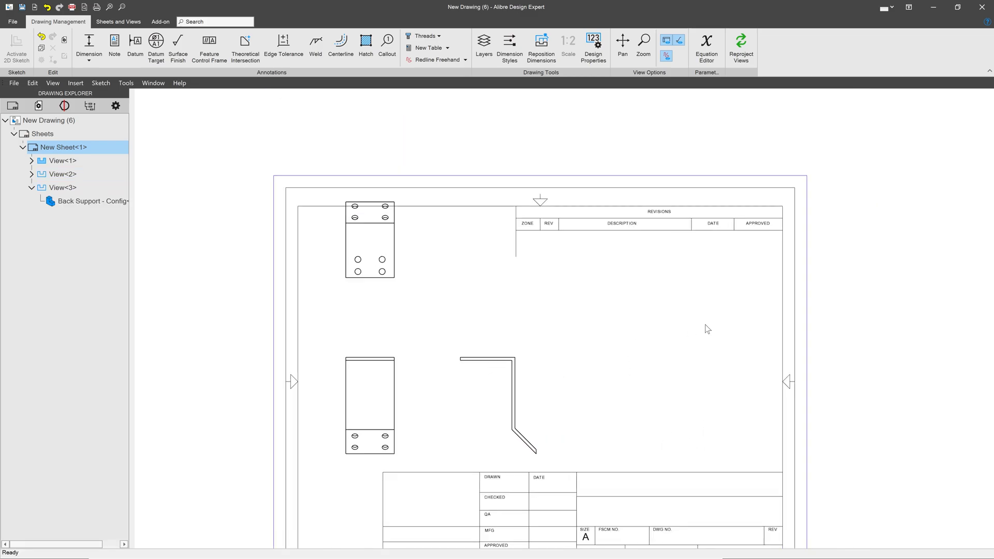